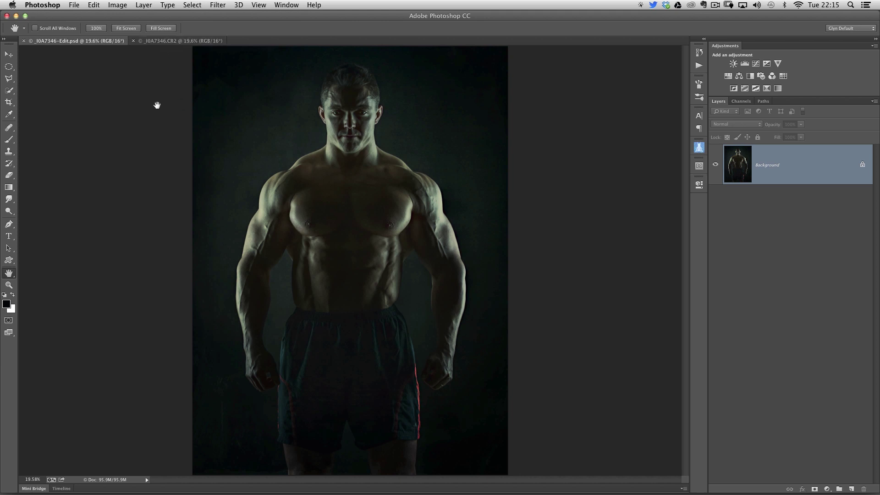
- Compare the edited greenish image with the unedited _I0A7346.CR2, ending on the CR2 document
click(175, 42)
click(106, 42)
click(160, 42)
click(105, 40)
click(171, 41)
click(95, 41)
click(169, 42)
click(106, 42)
click(168, 42)
click(103, 42)
click(140, 44)
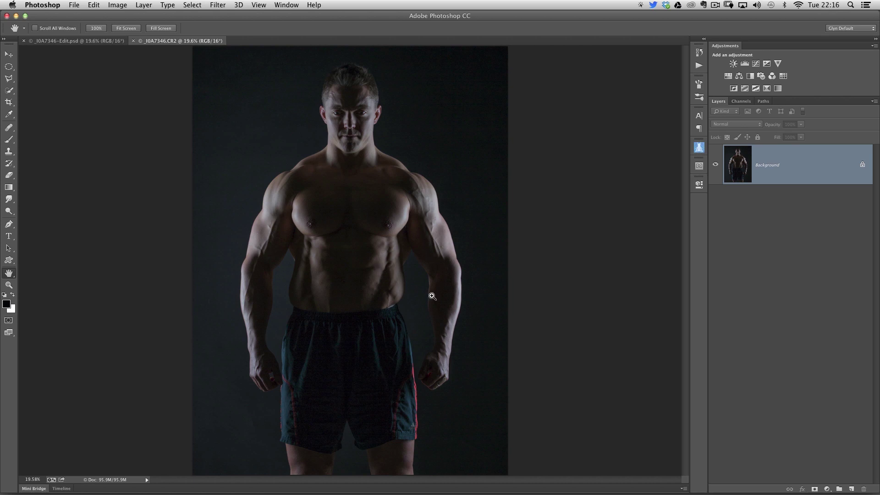
- Duplicate the photo onto Layer 1 with Cmd+J and start Free Transform on it
key(super+j)
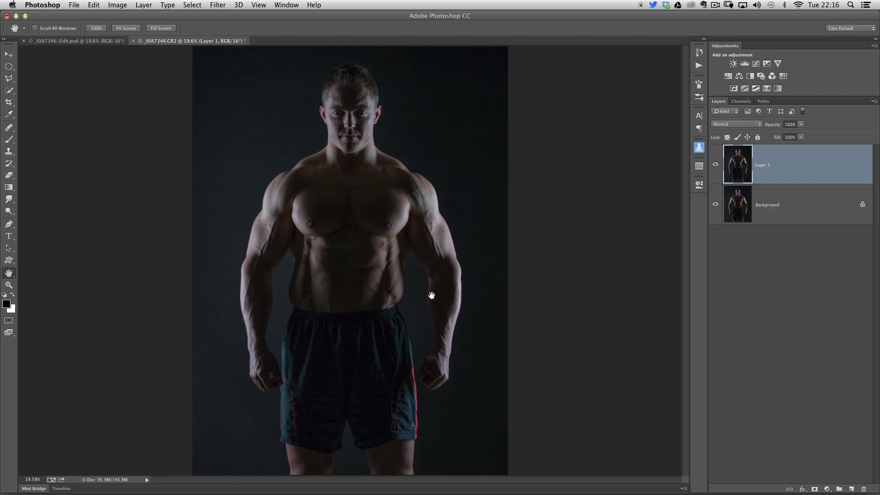
click(94, 5)
click(108, 184)
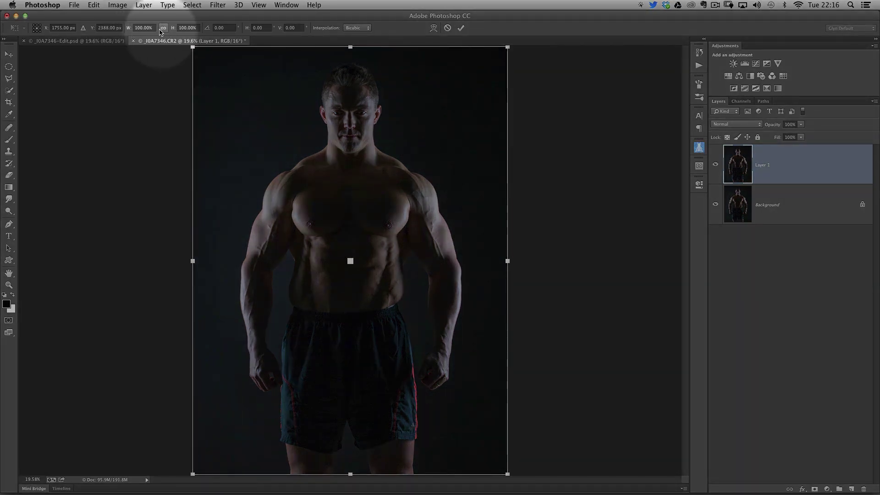
- Unlink width from height and stretch Layer 1 to 104% width, height staying 100%
click(163, 28)
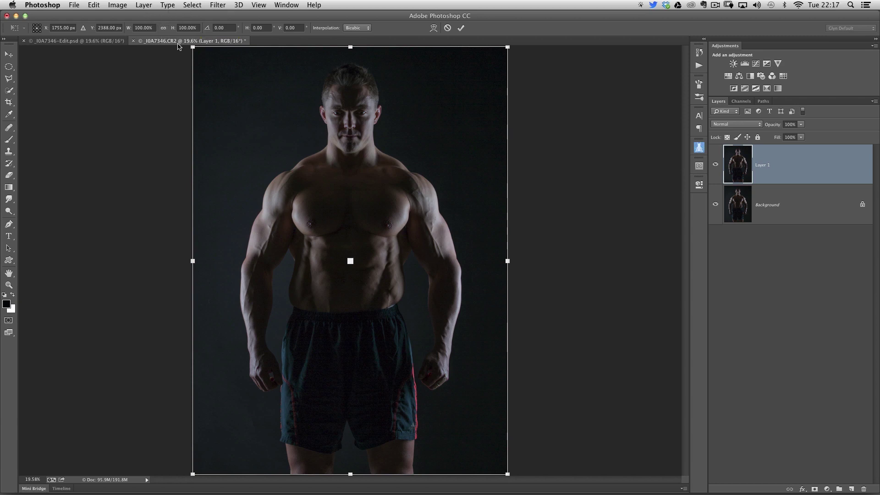
click(163, 29)
drag(127, 31, 129, 31)
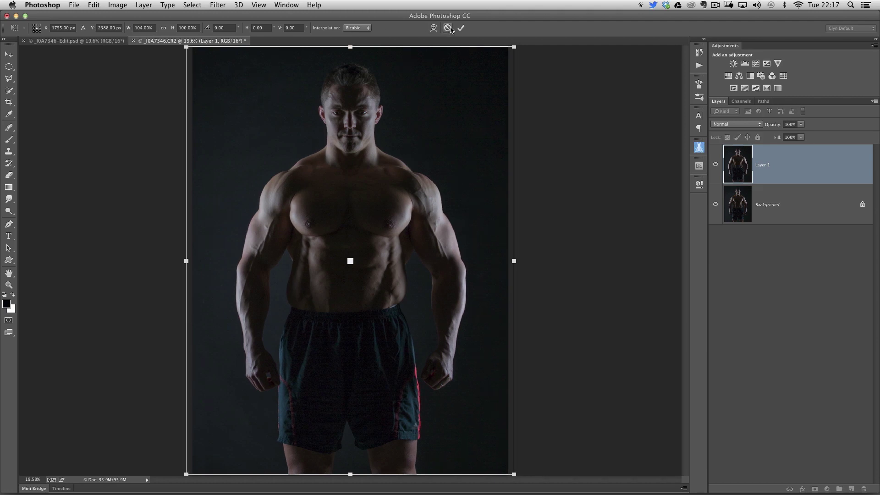
key(h)
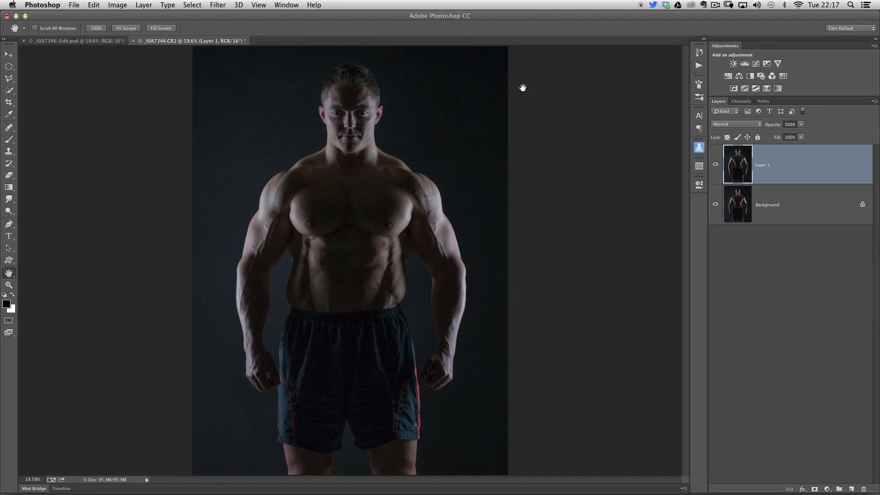
click(715, 165)
click(715, 166)
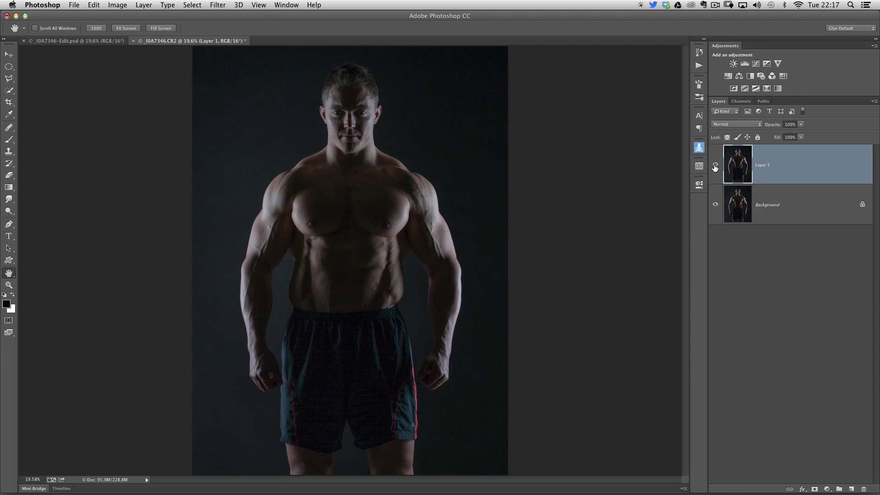
click(715, 167)
click(715, 166)
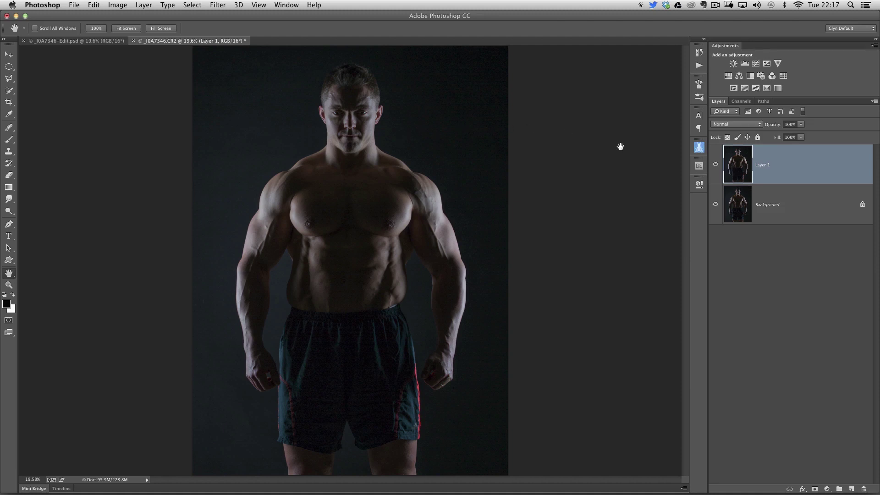
click(717, 166)
click(717, 167)
click(717, 168)
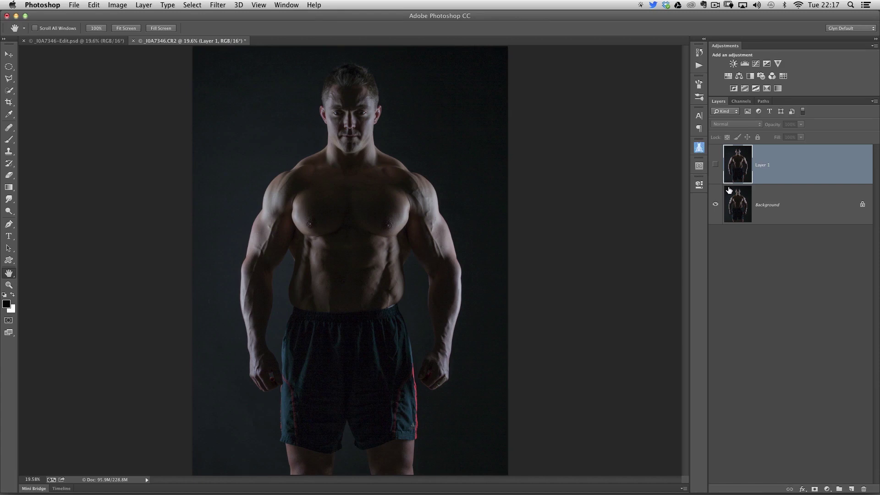
click(715, 165)
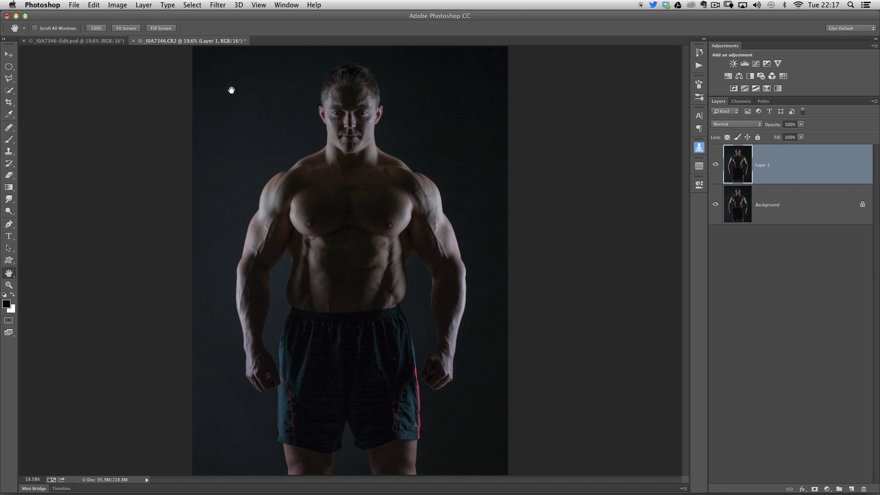
- Start a new Free Transform on the widened Layer 1
key(ctrl+t)
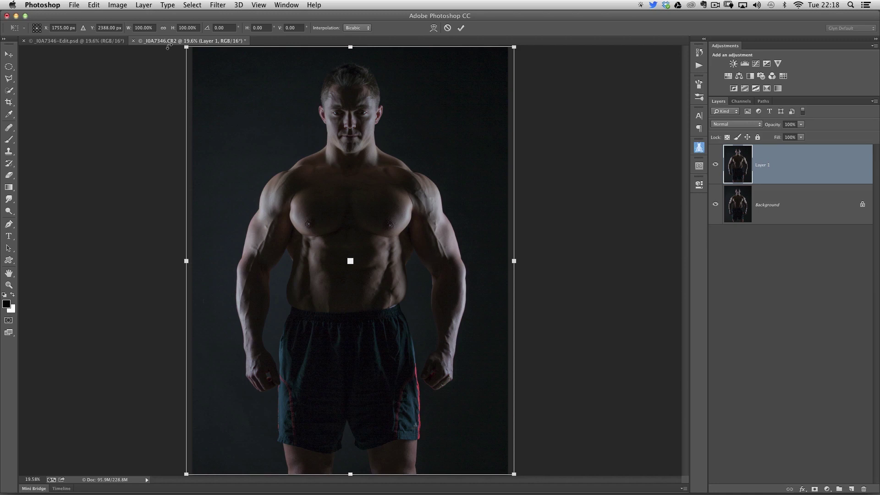
- Exit the transform unchanged and toggle Layer 1's visibility to compare, leaving it visible
key(Return)
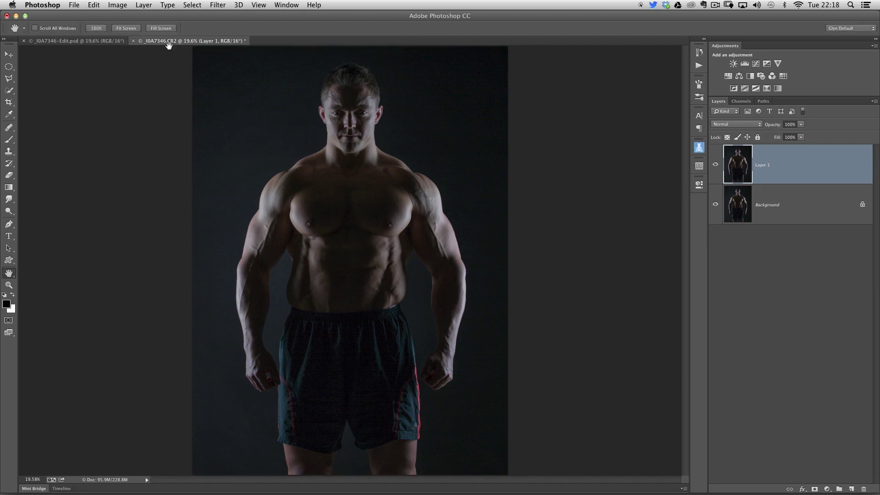
click(715, 165)
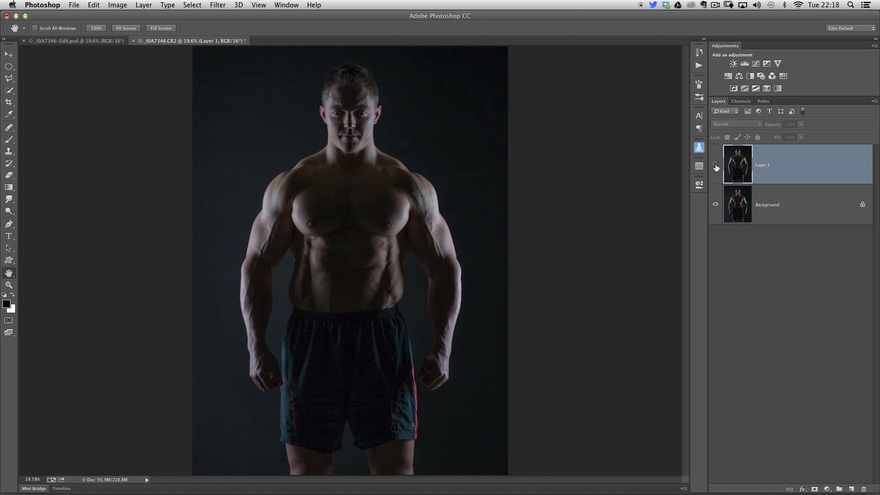
click(715, 165)
click(715, 165)
click(715, 165)
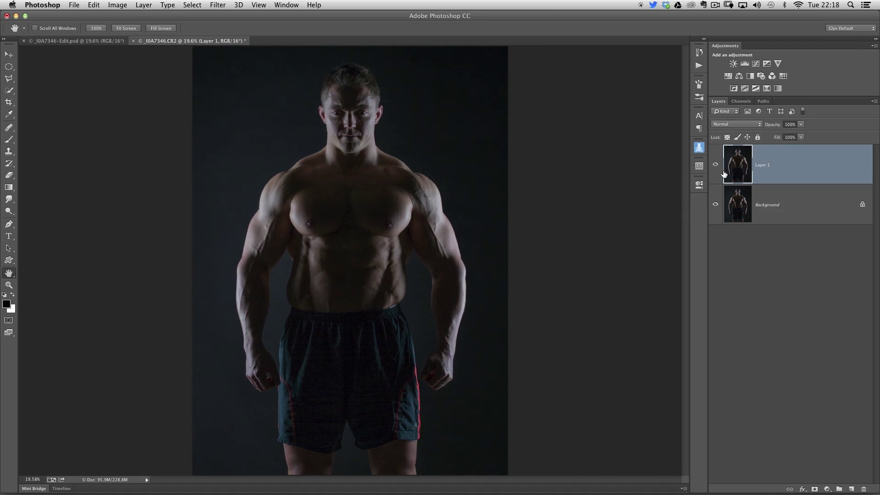